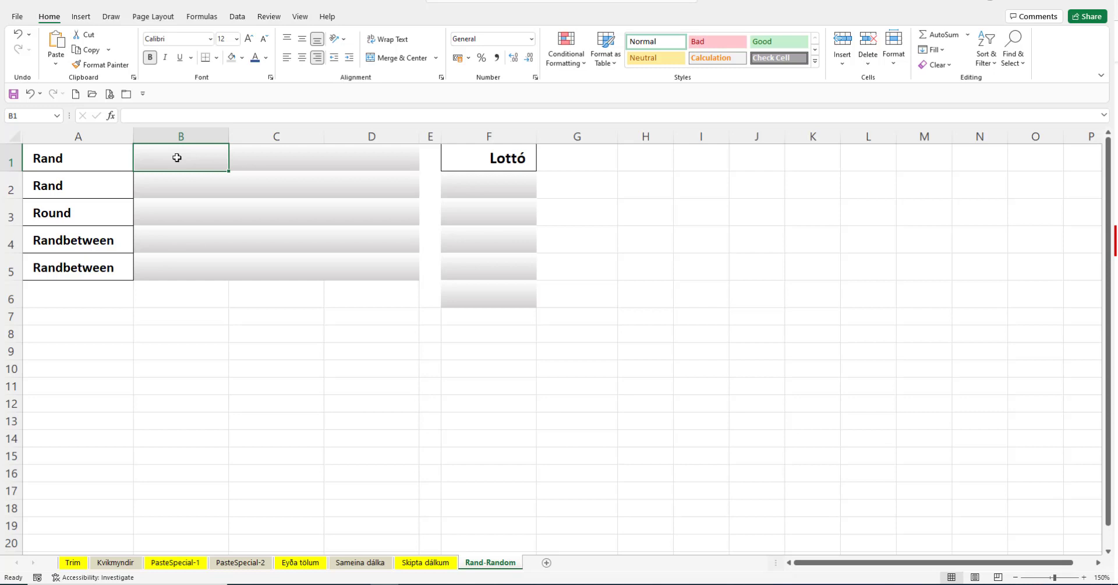
- Enter =RAND() in cell B1 and copy the formula across to D1
type("=")
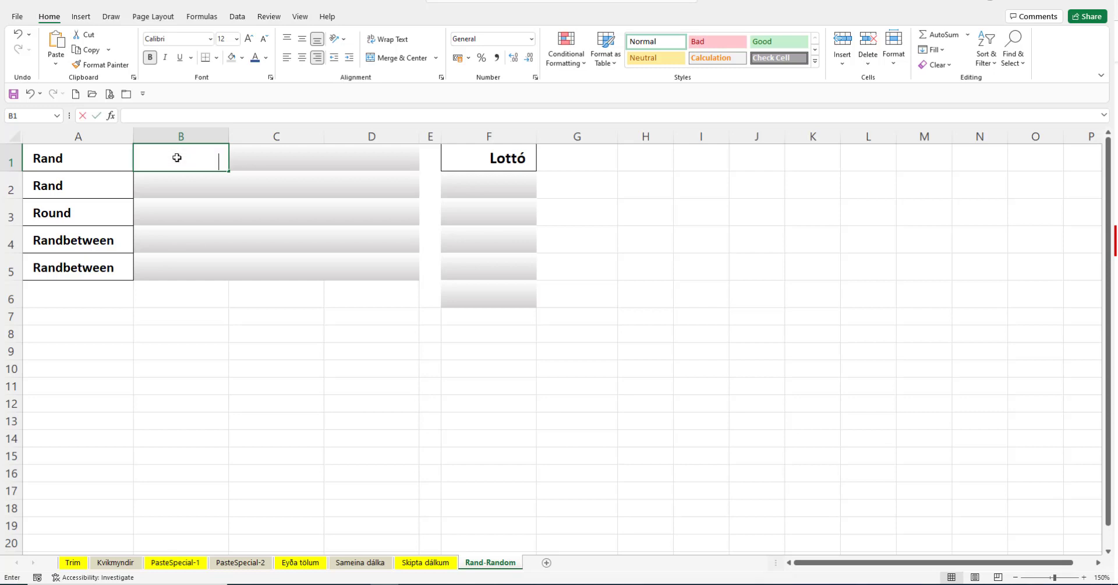
type("r")
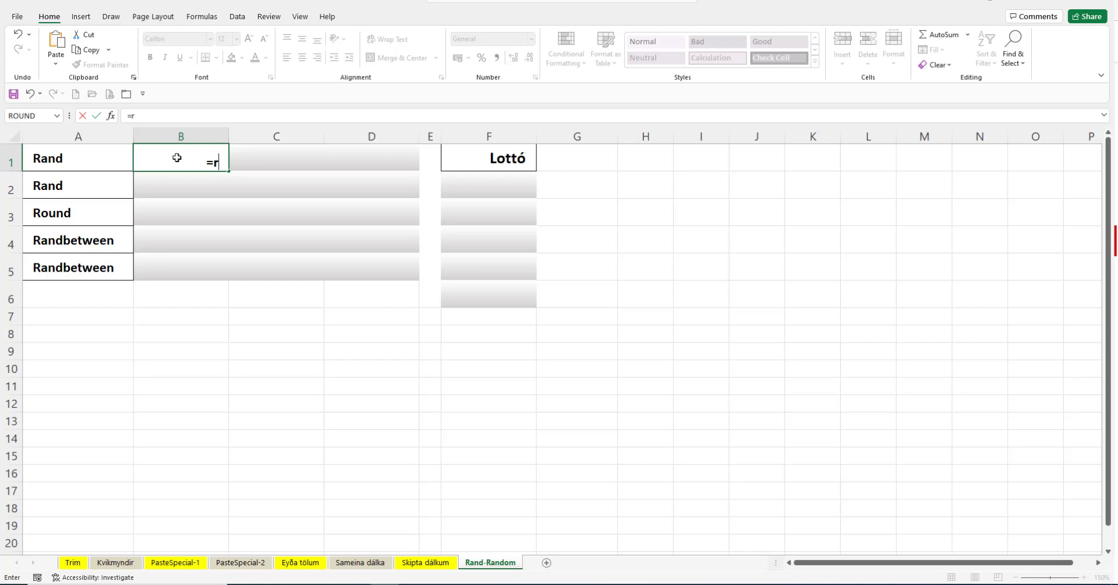
type("and")
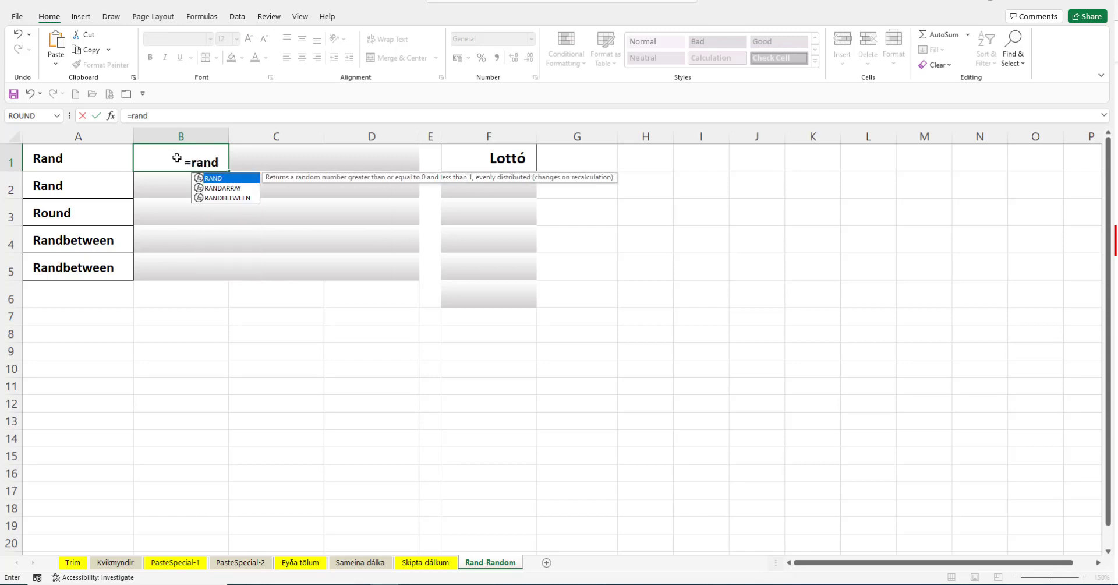
type("()")
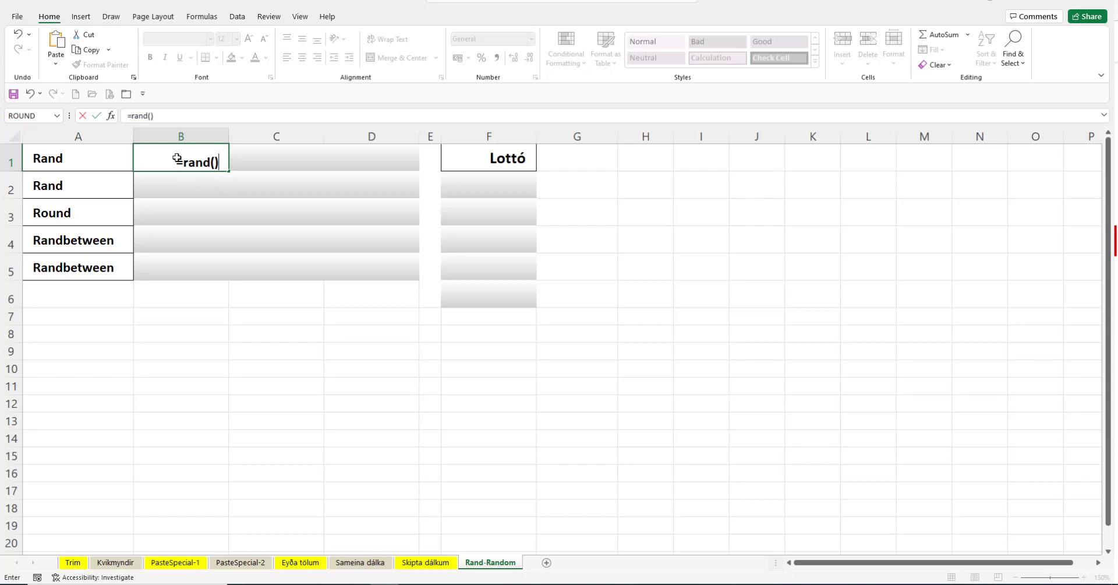
key("ctrl+Return")
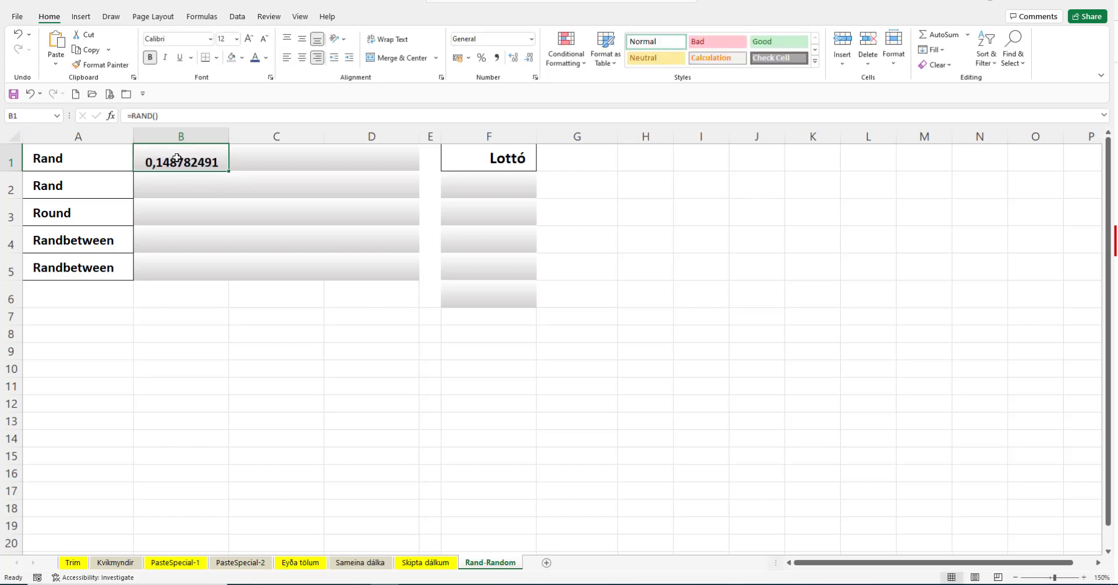
left_click_drag(228, 169, 417, 169)
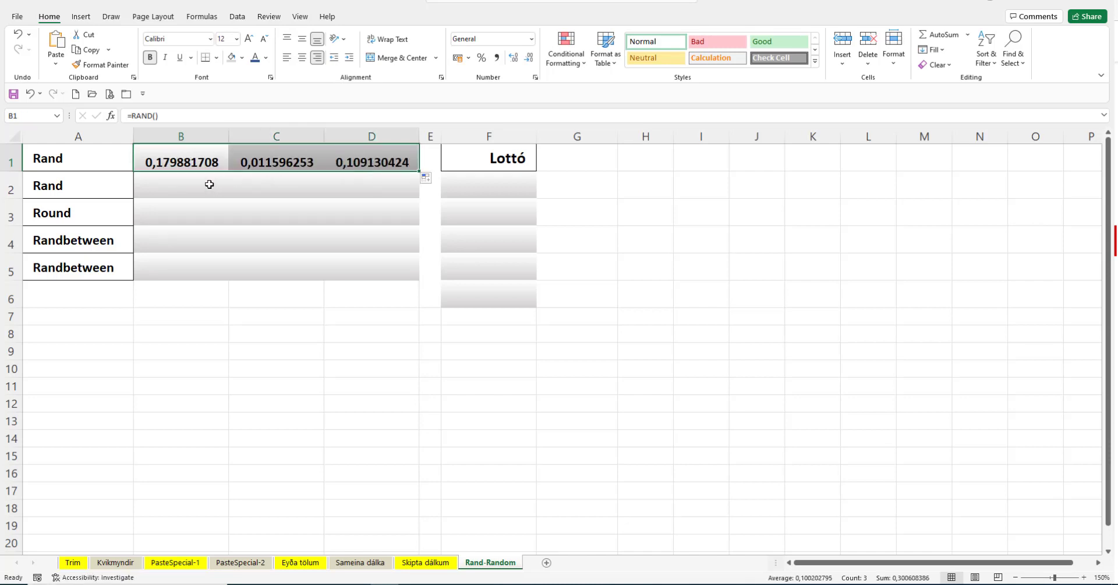
- Search the function list for "round" and insert the ROUND function in cell B3
left_click(171, 215)
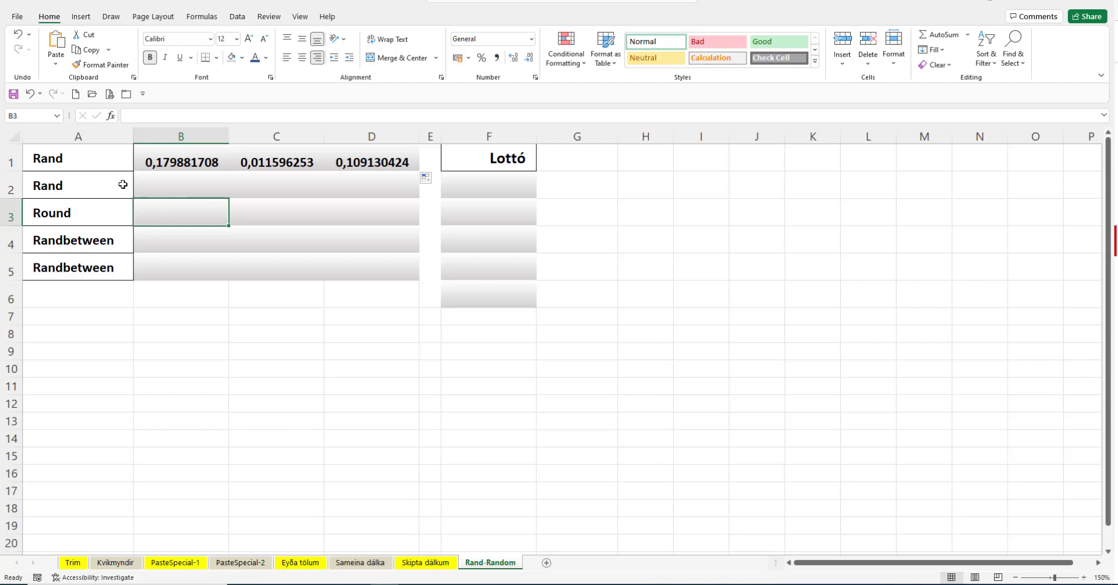
left_click(111, 116)
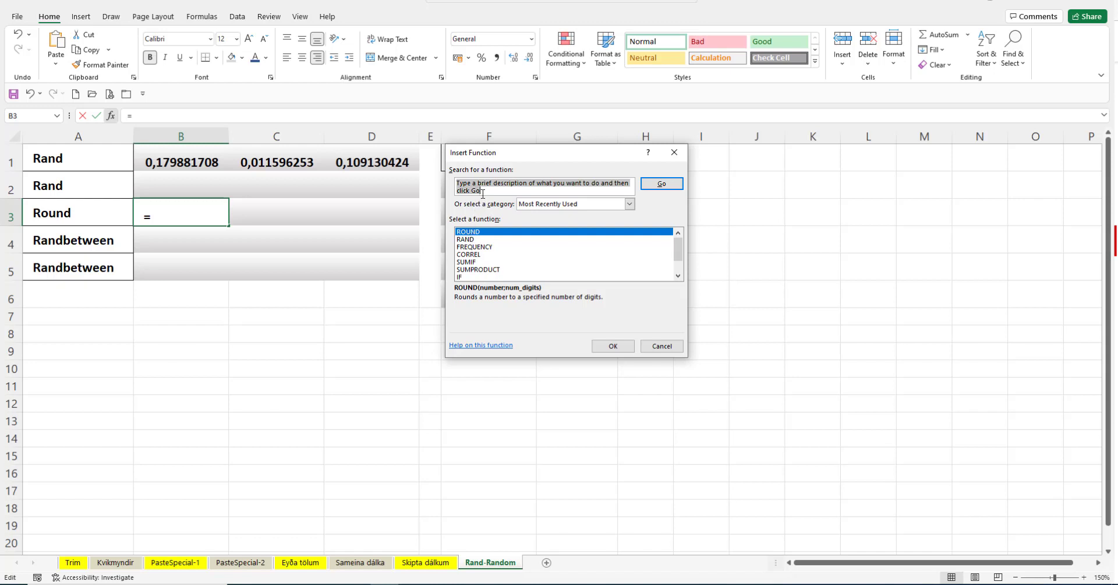
type("r")
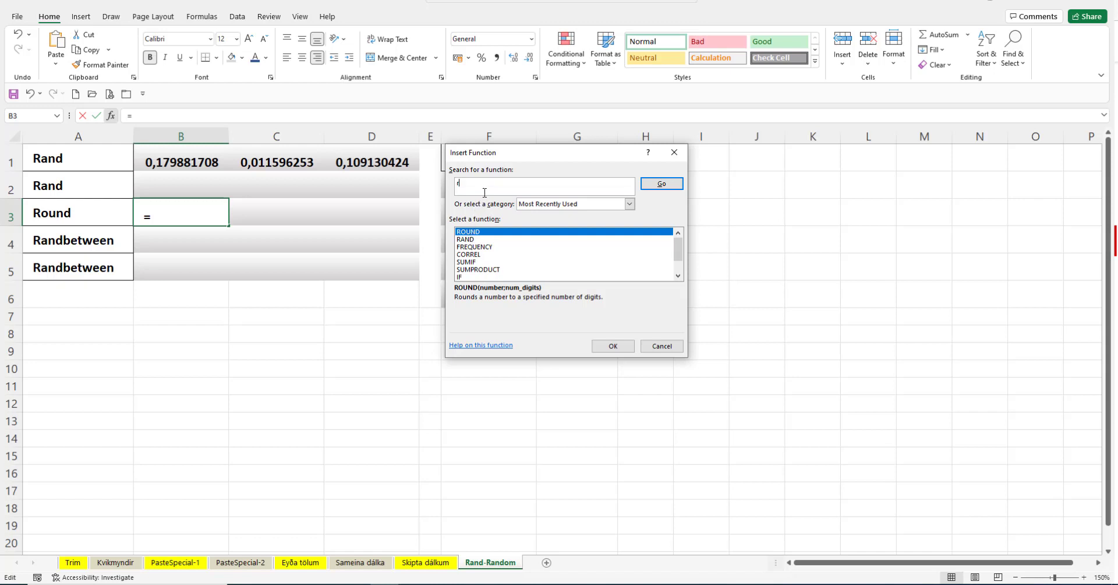
type("ound")
left_click(661, 183)
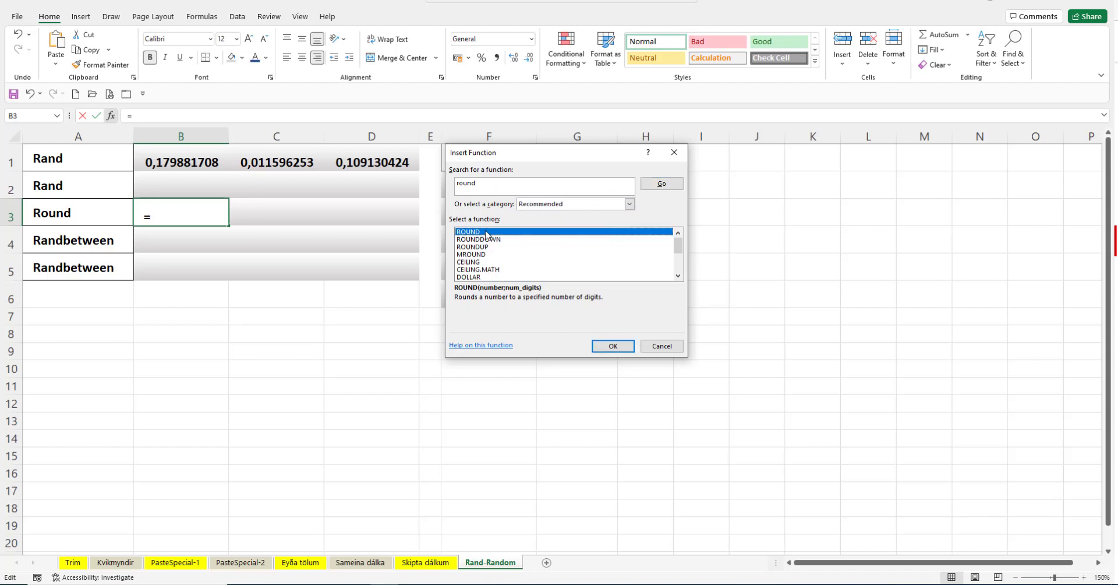
left_click(614, 347)
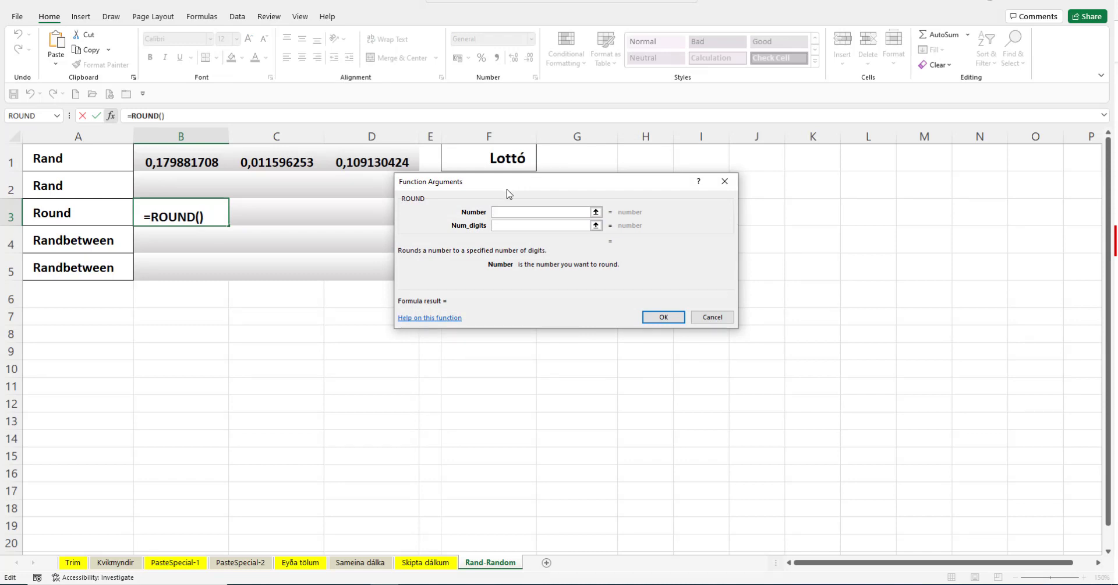
- Set ROUND's number to rand()*9 with 0 digits, and copy the B3 formula across to D3
type("rand")
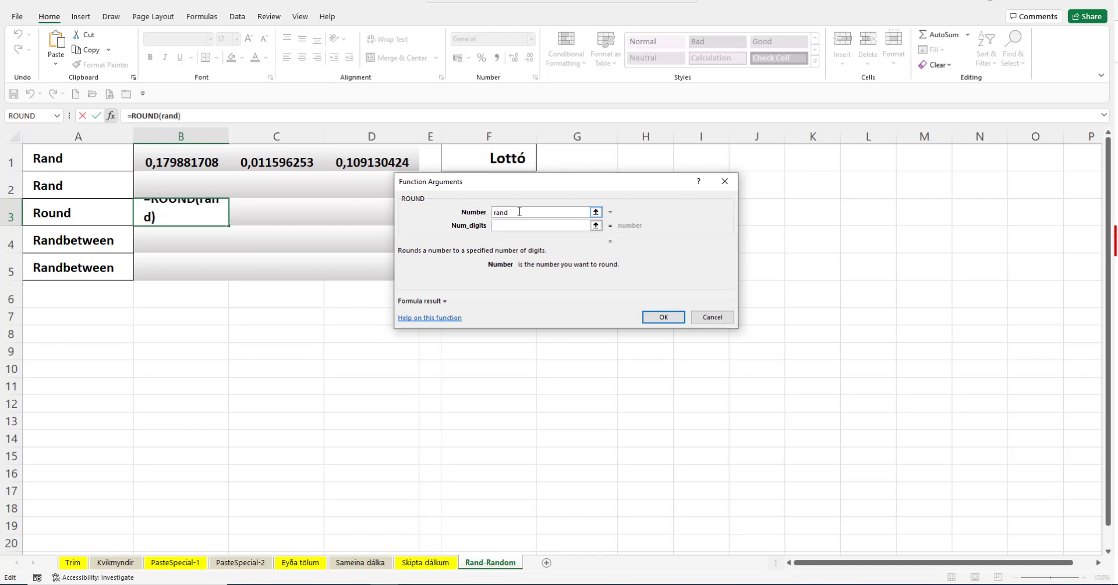
type("()*9")
left_click(520, 229)
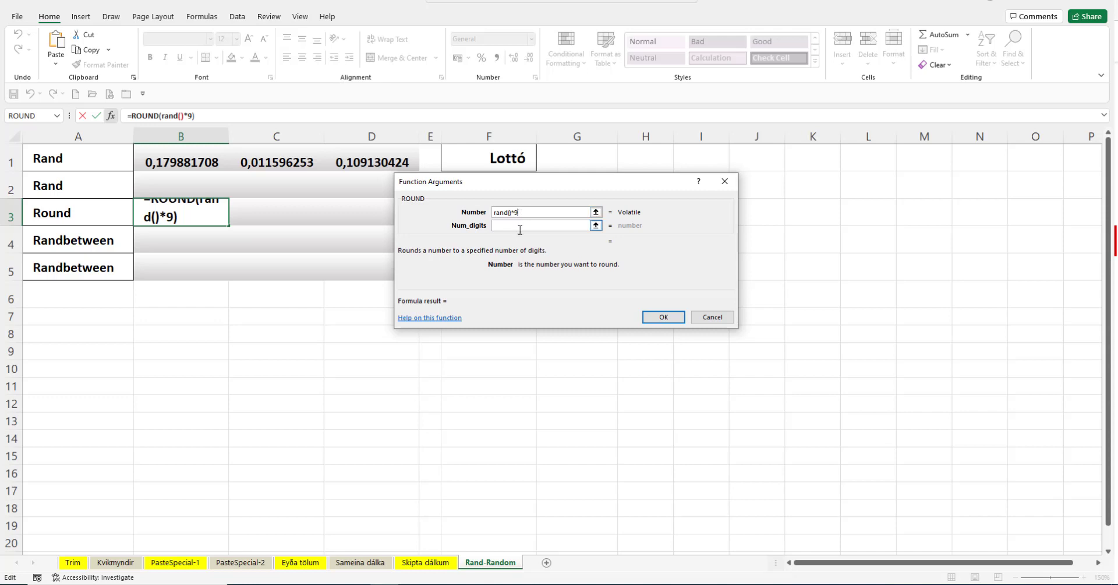
left_click(523, 225)
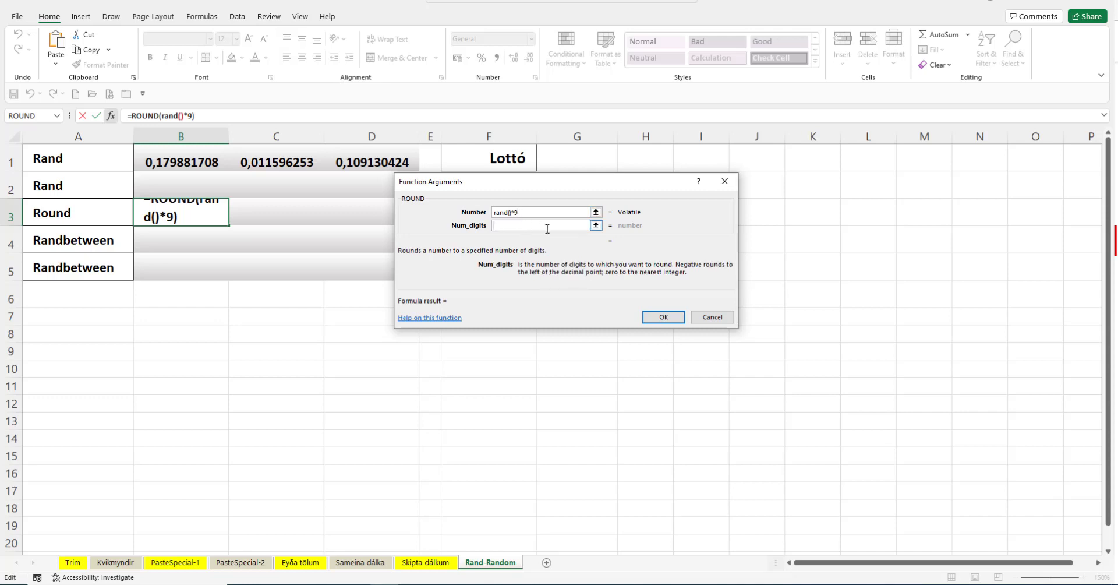
type("0")
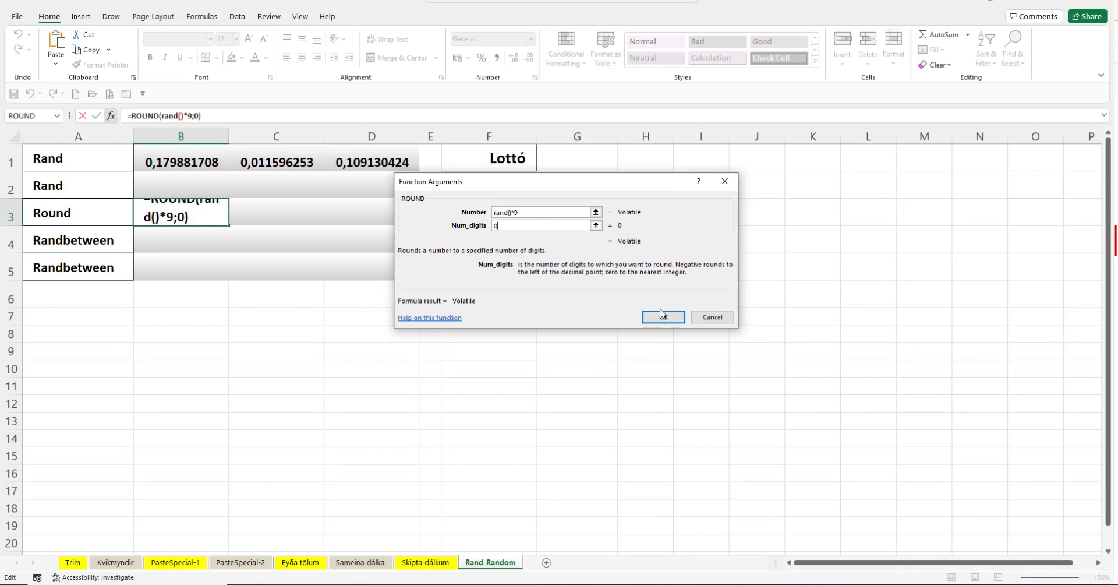
left_click(661, 315)
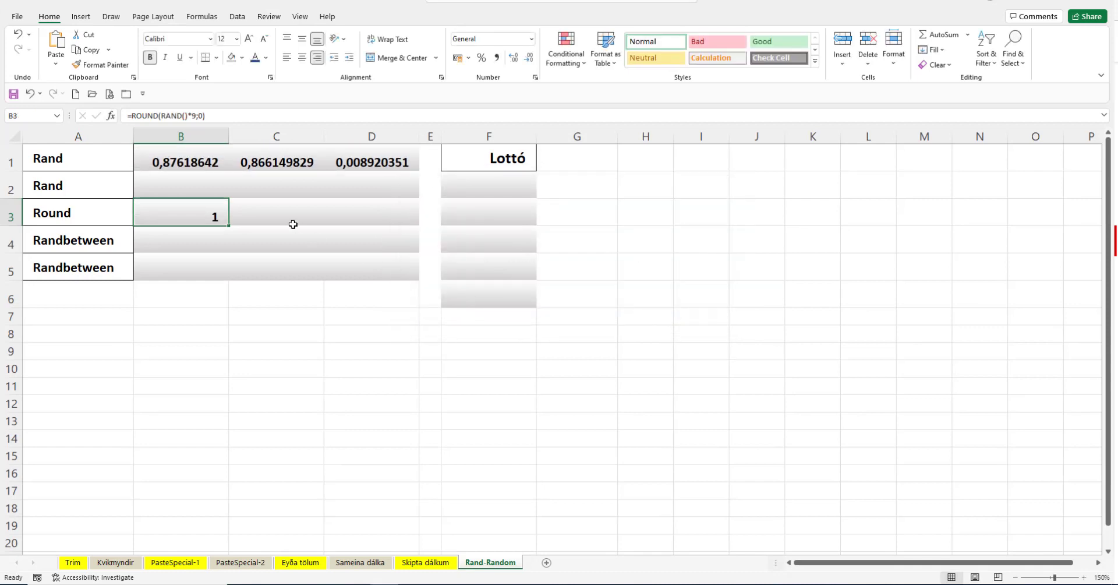
left_click_drag(229, 226, 388, 231)
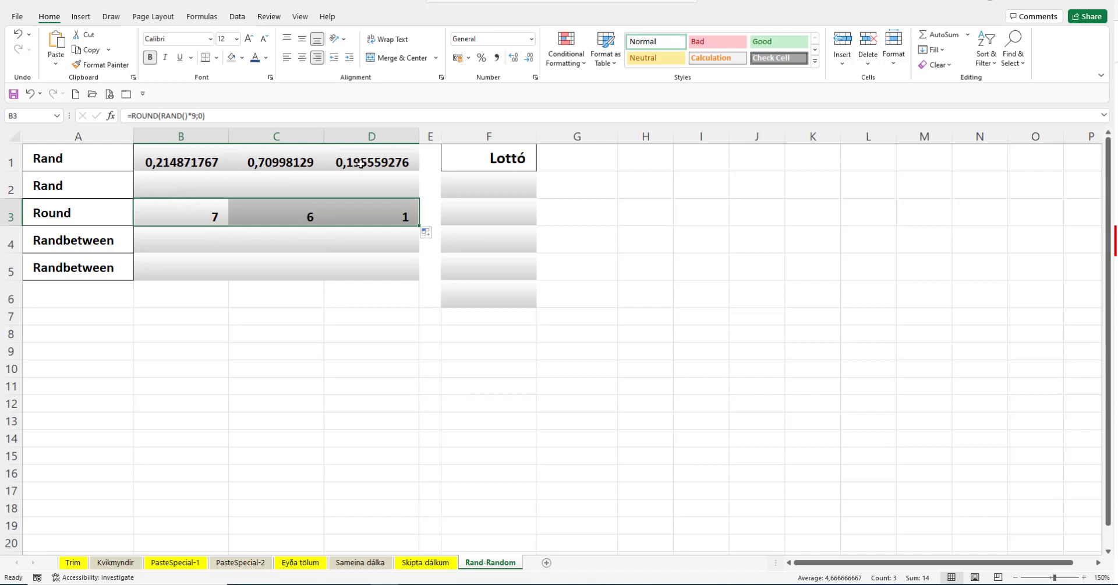
- Search the function list for "randbetween" and insert the RANDBETWEEN function in cell B4
left_click(199, 239)
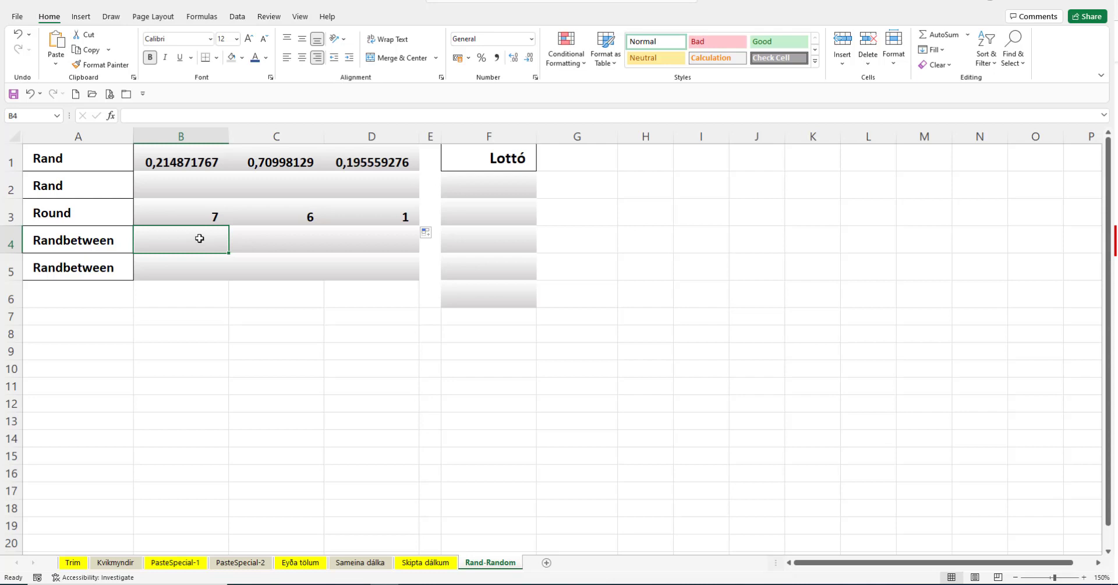
left_click(111, 116)
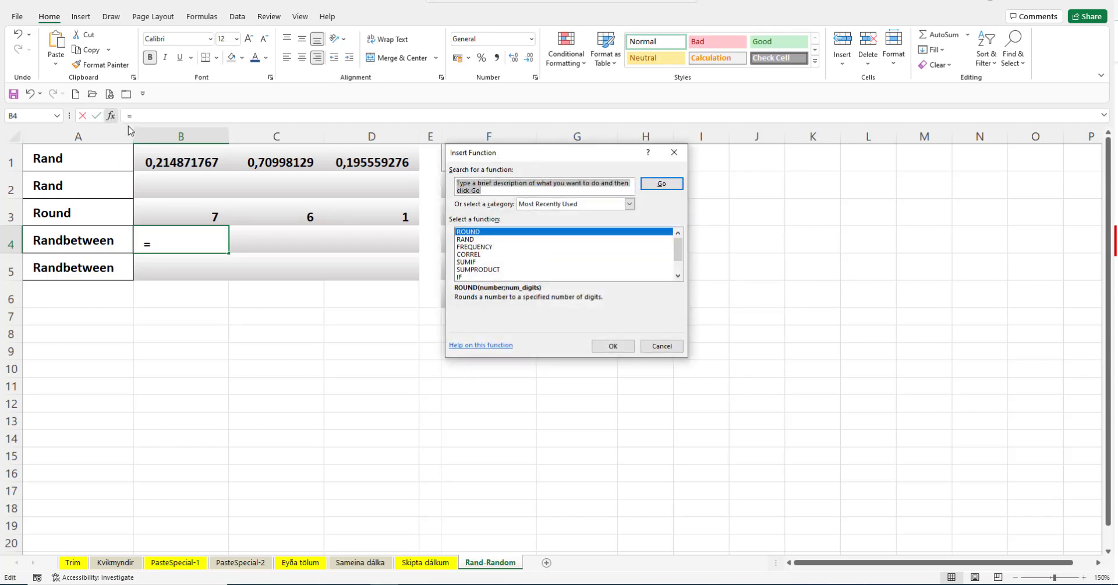
type("rand")
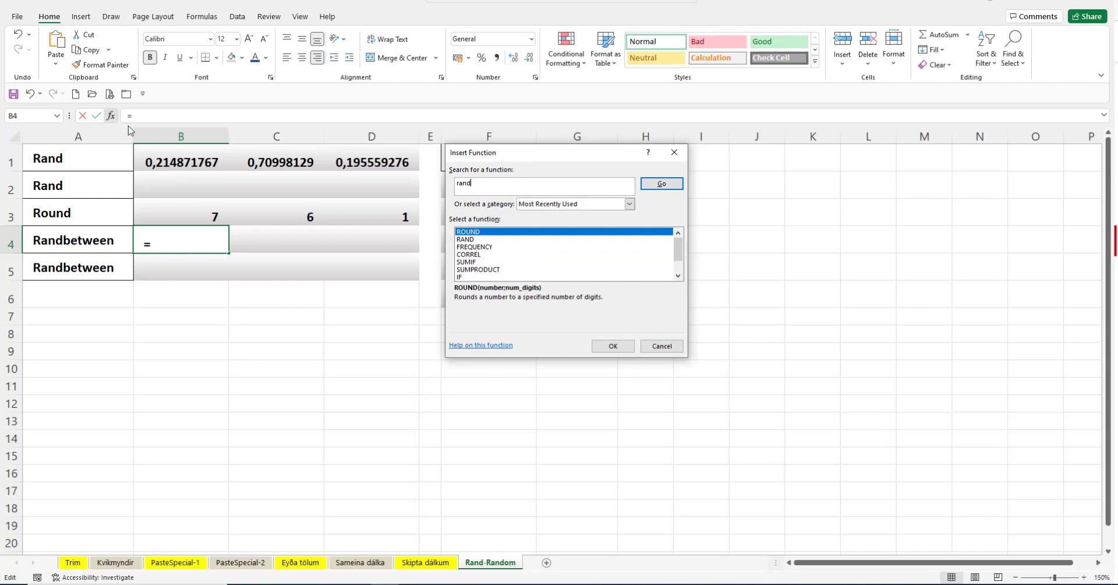
type("between")
key("Return")
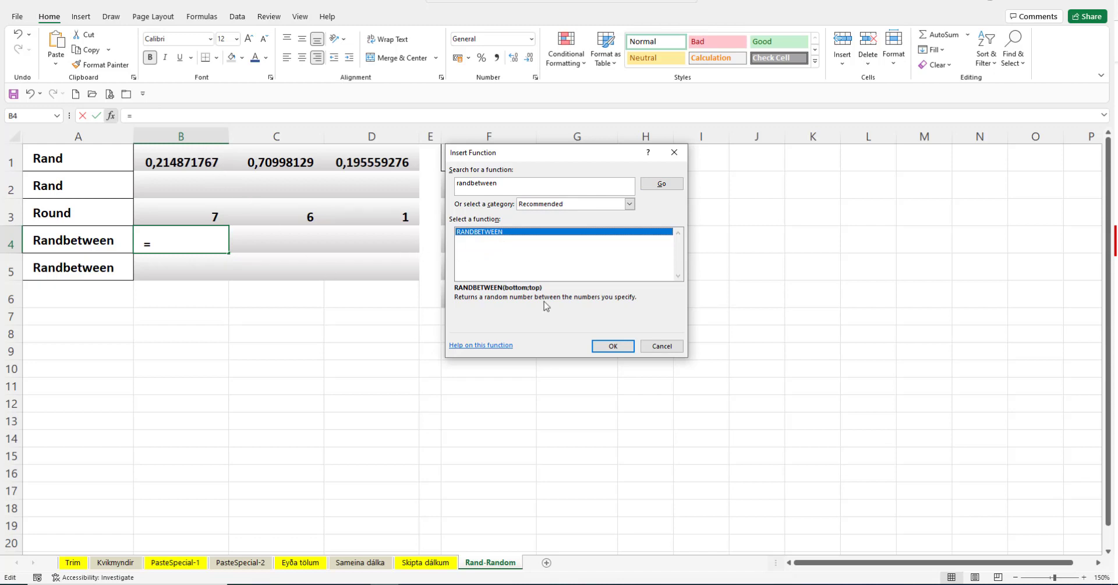
left_click(620, 347)
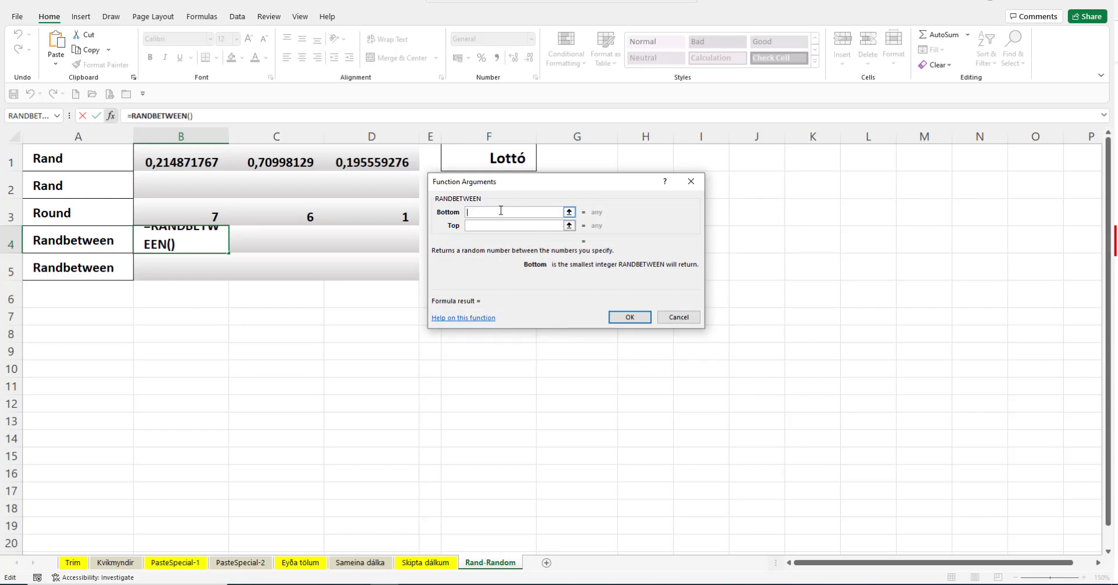
- Set RANDBETWEEN's bottom to 10 and top to 1000, and copy the B4 formula across to D4
type("10")
left_click(499, 228)
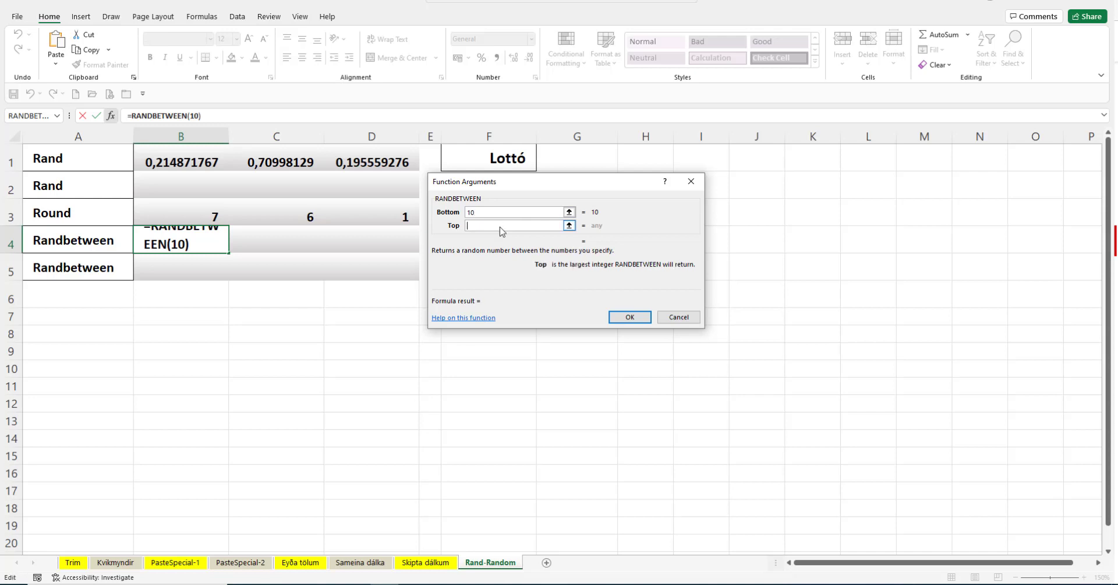
type("1000")
left_click(630, 317)
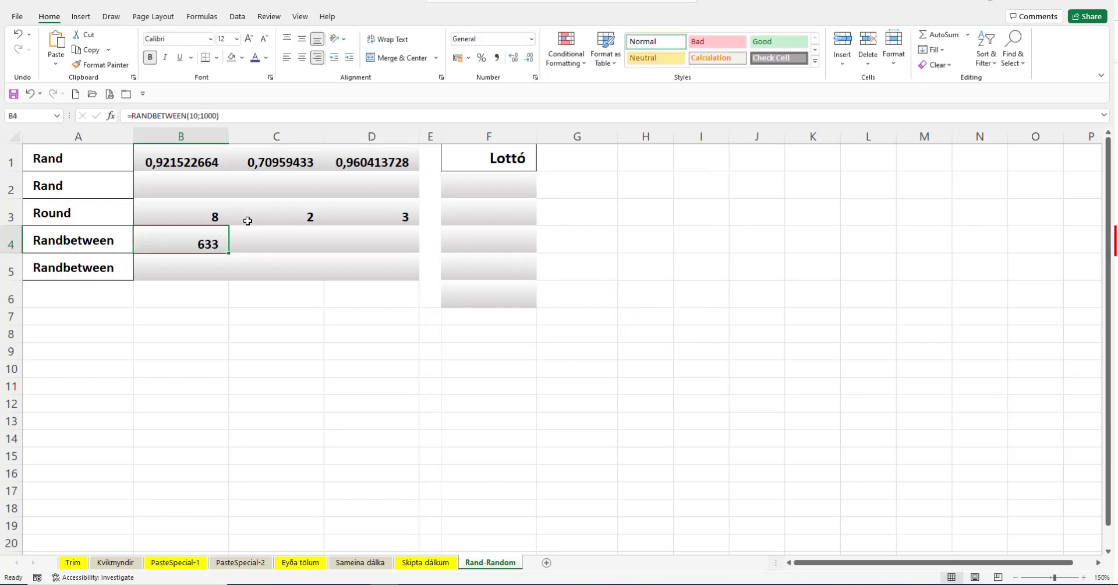
left_click_drag(228, 254, 402, 252)
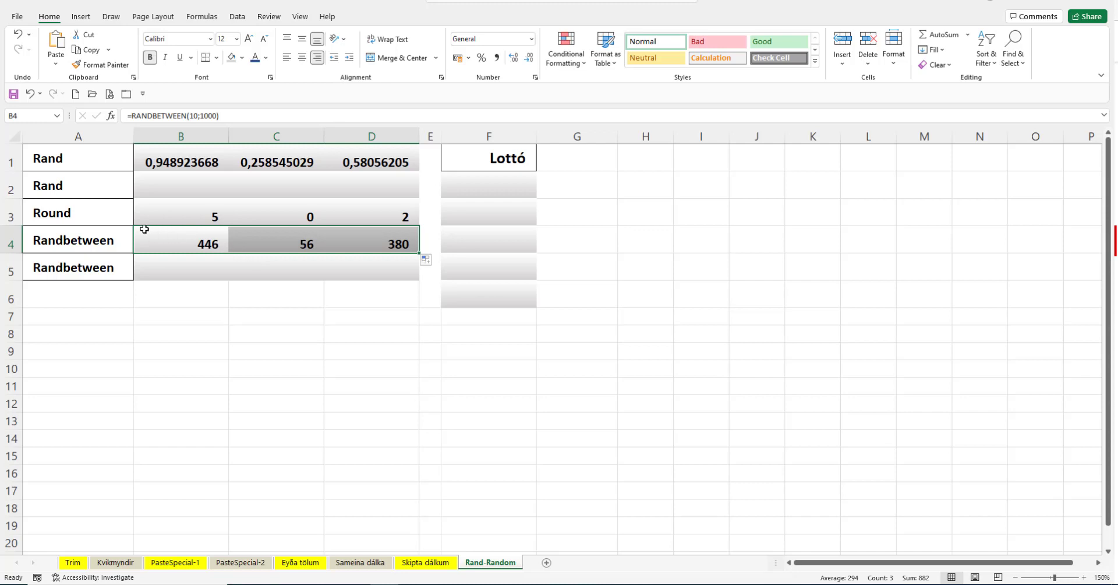
- Insert a RANDBETWEEN function in cell F2 under Lottó, with bottom 1 and top 40
left_click(187, 185)
left_click(180, 261)
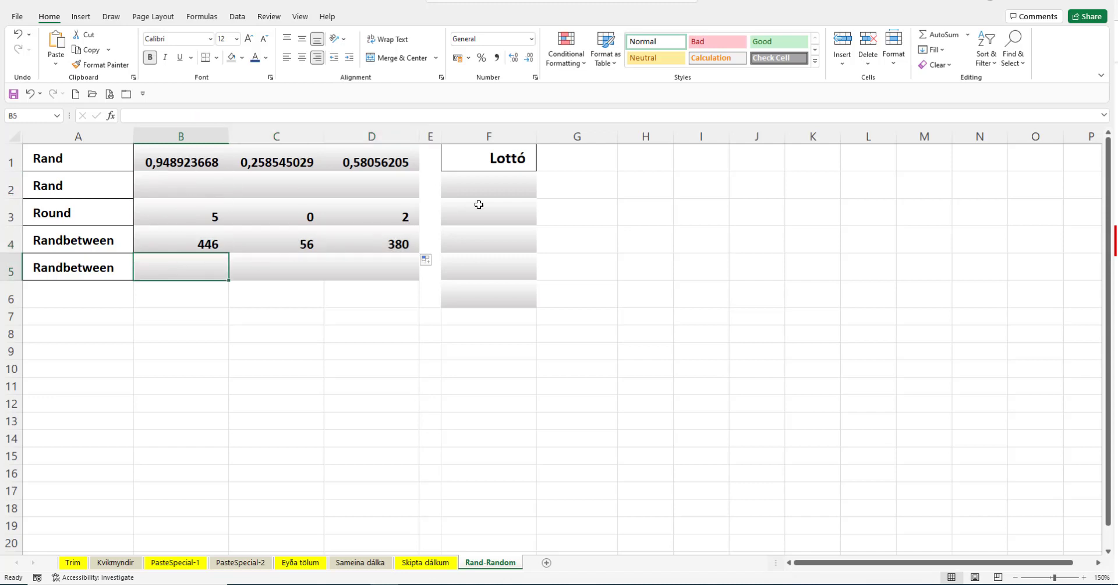
left_click(505, 185)
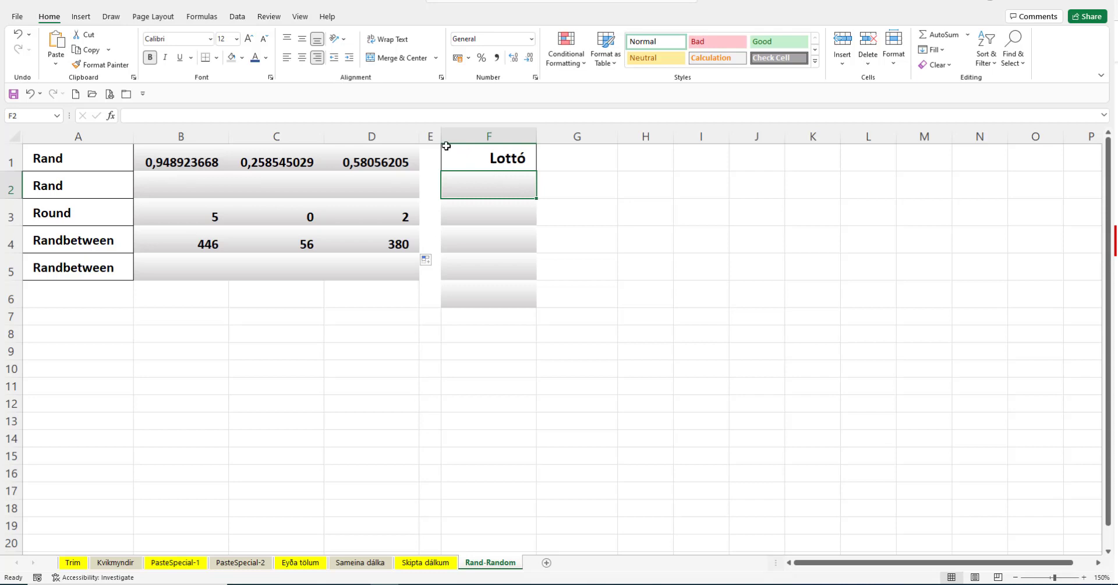
left_click(111, 116)
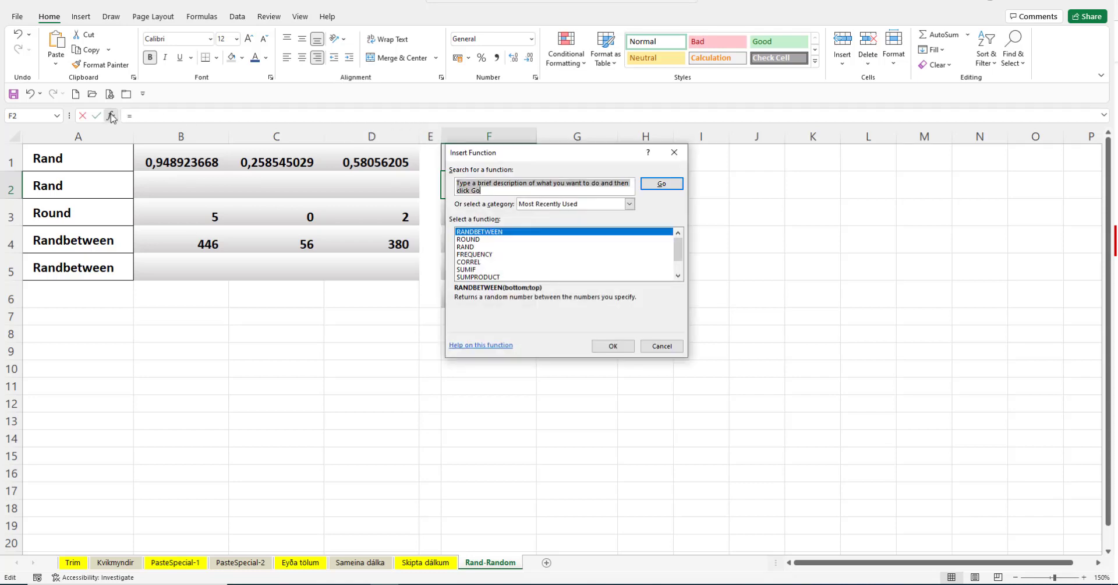
left_click(611, 346)
left_click_drag(565, 186, 711, 168)
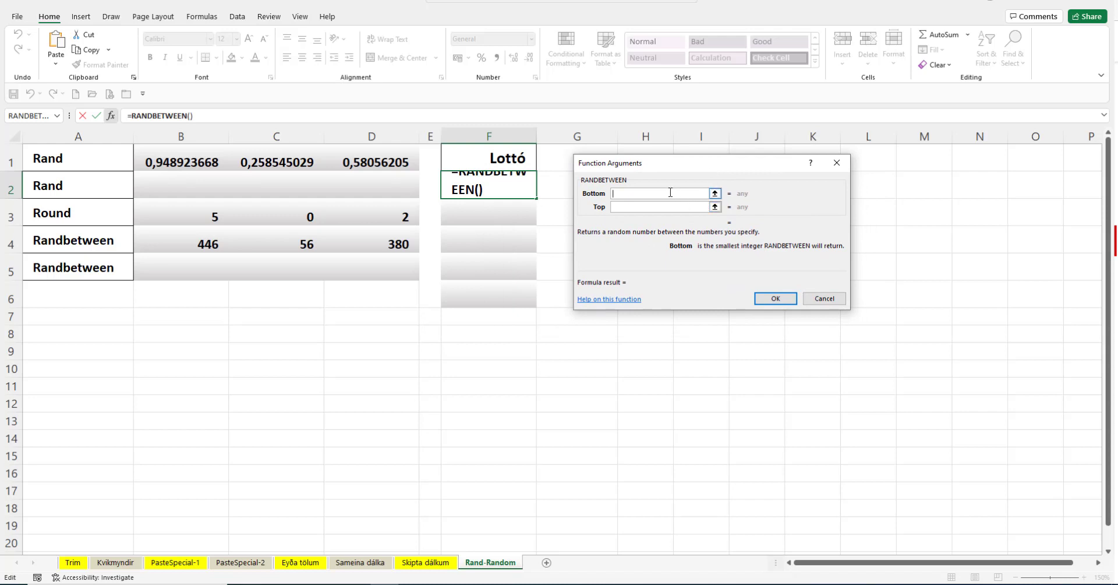
type("1")
left_click(668, 205)
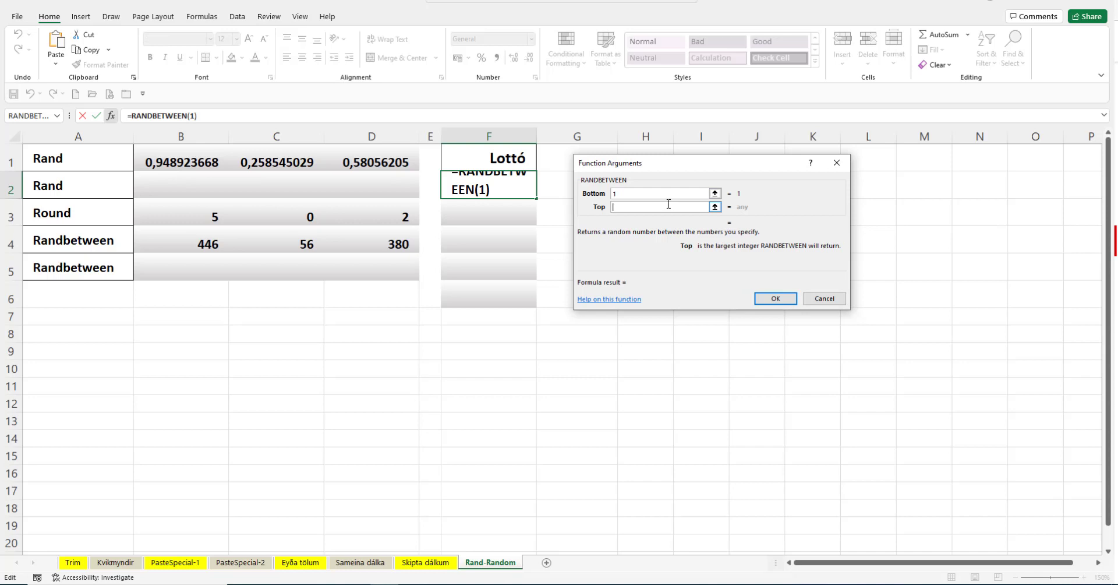
type("40")
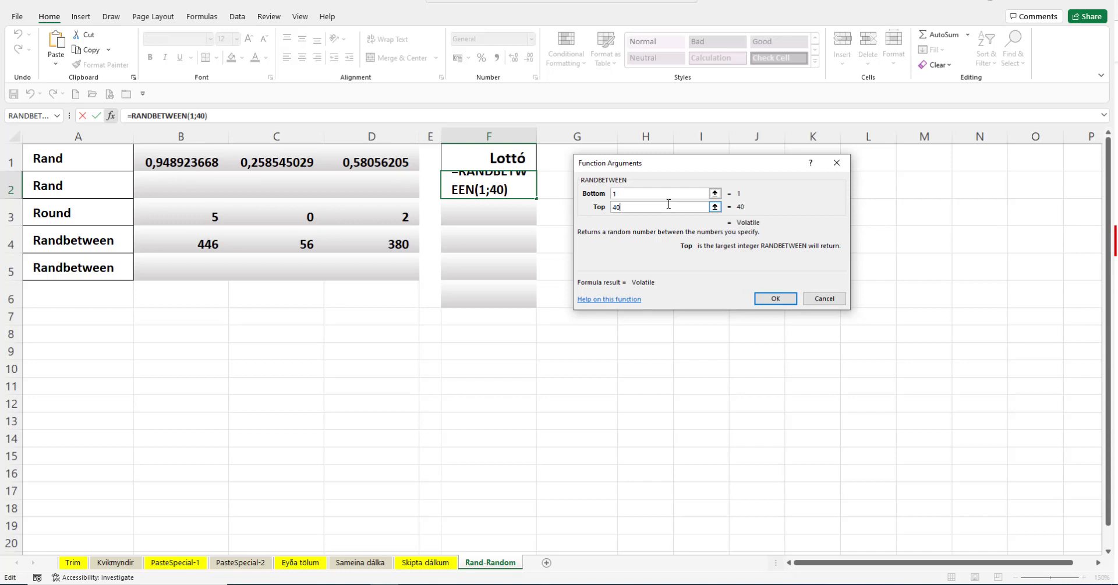
key("Return")
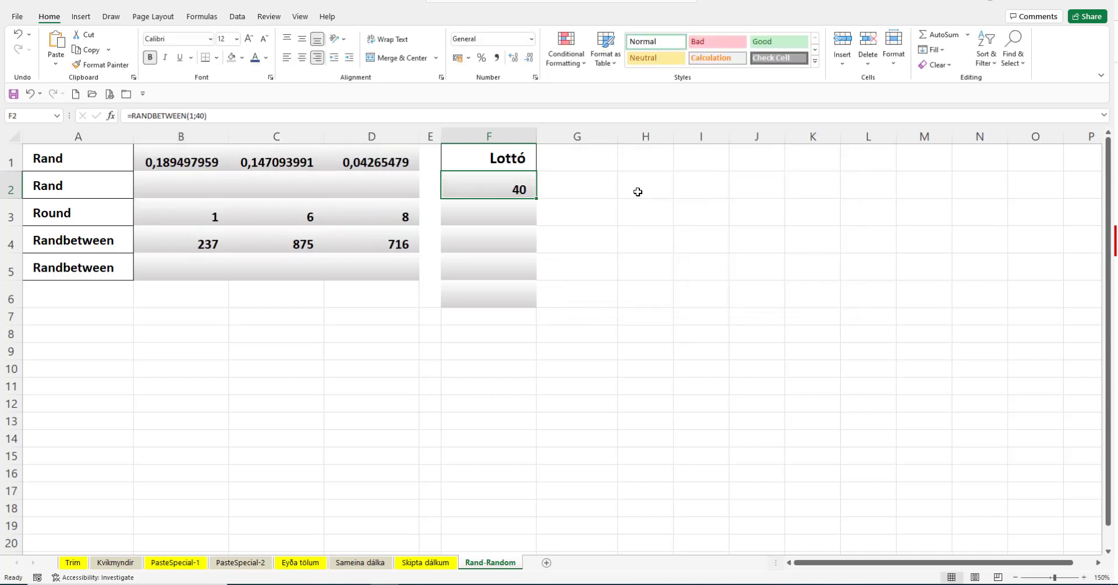
- Copy the F2 lottery formula down to F6 and select cell F2 again
left_click_drag(541, 199, 519, 296)
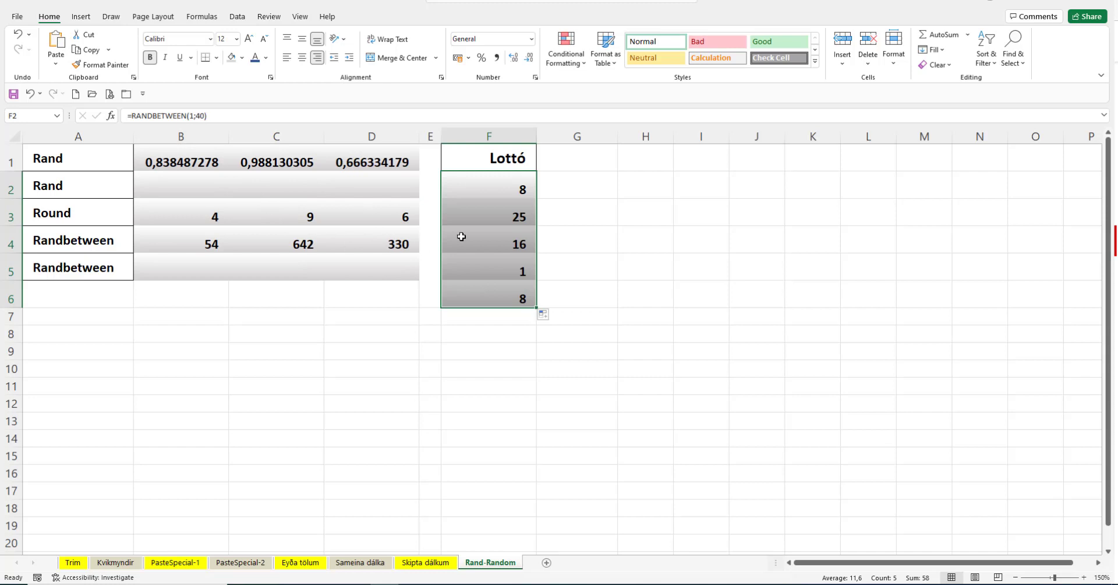
left_click(483, 256)
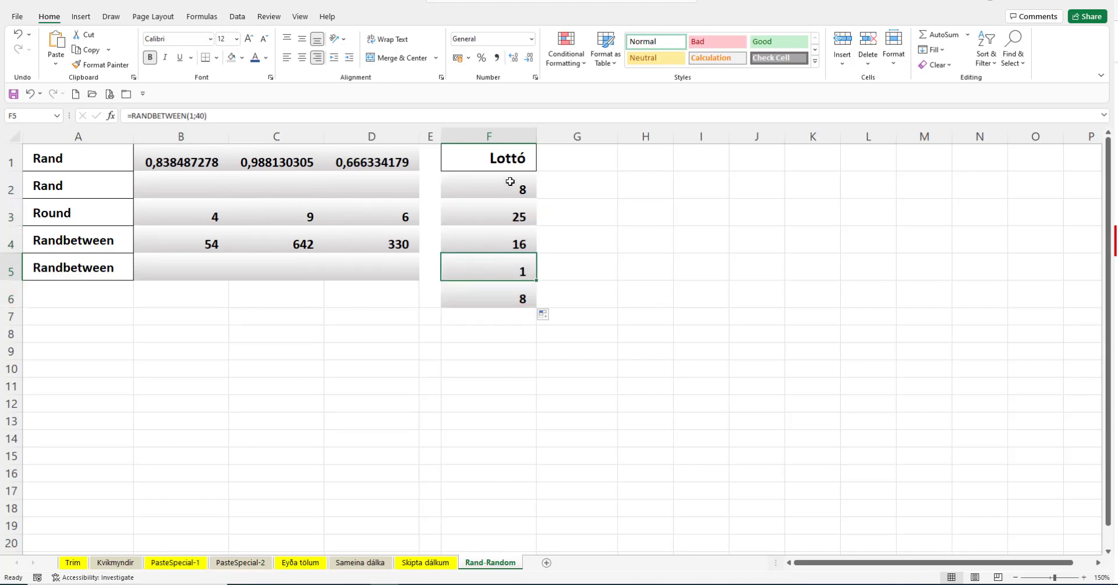
left_click(507, 184)
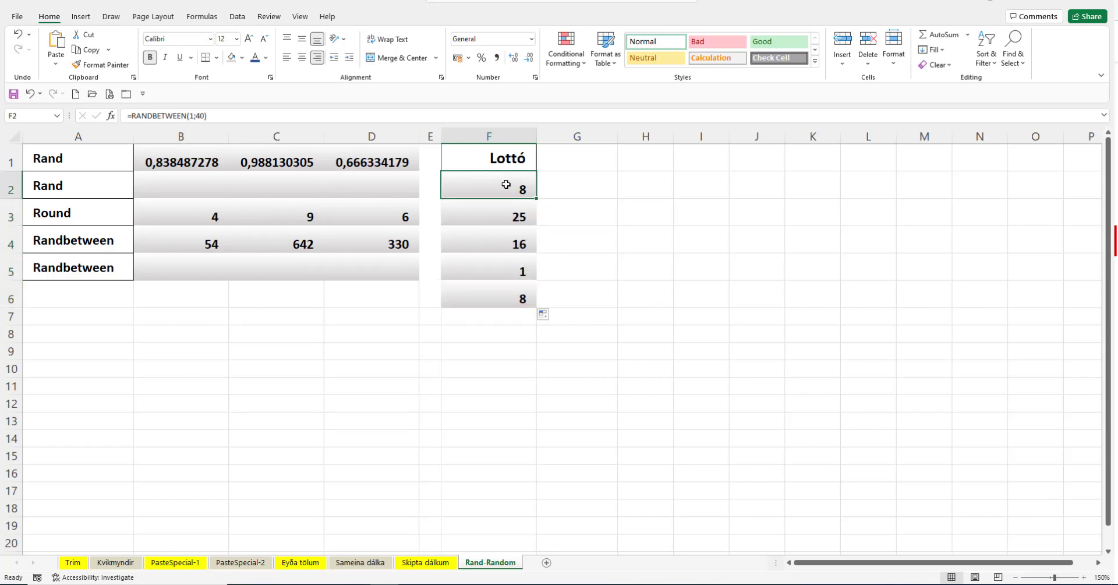